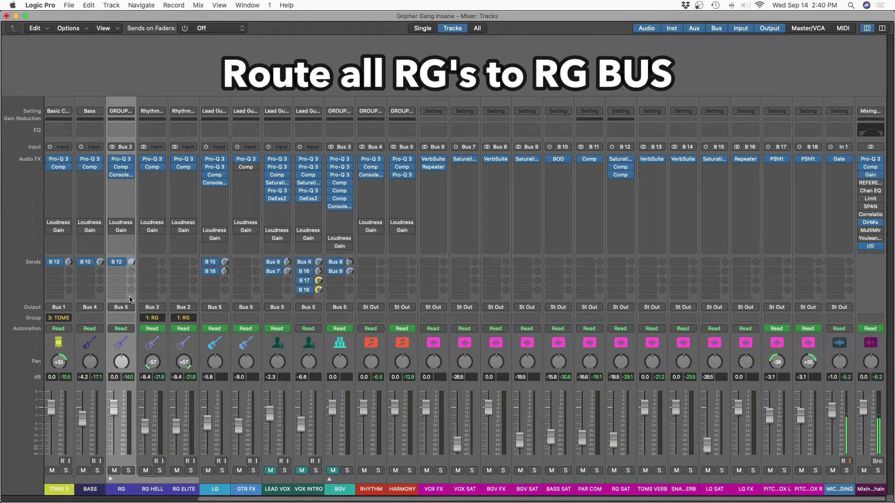
# Step: Select the RG HELL and RG ELITE channels, switching RG ELITE's channel mode to mono and back to stereo
pyautogui.click(157, 464)
pyautogui.keyDown('shift'); pyautogui.click(172, 464); pyautogui.keyUp('shift')
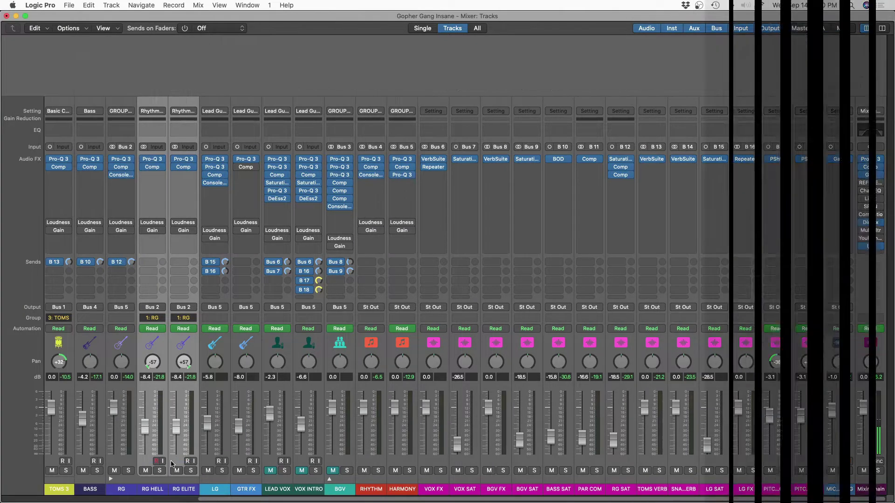
pyautogui.click(174, 148)
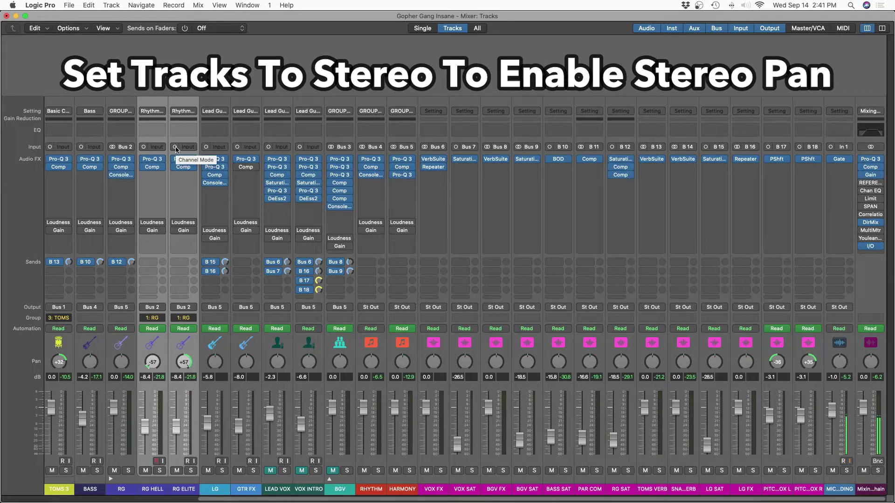
pyautogui.click(175, 148)
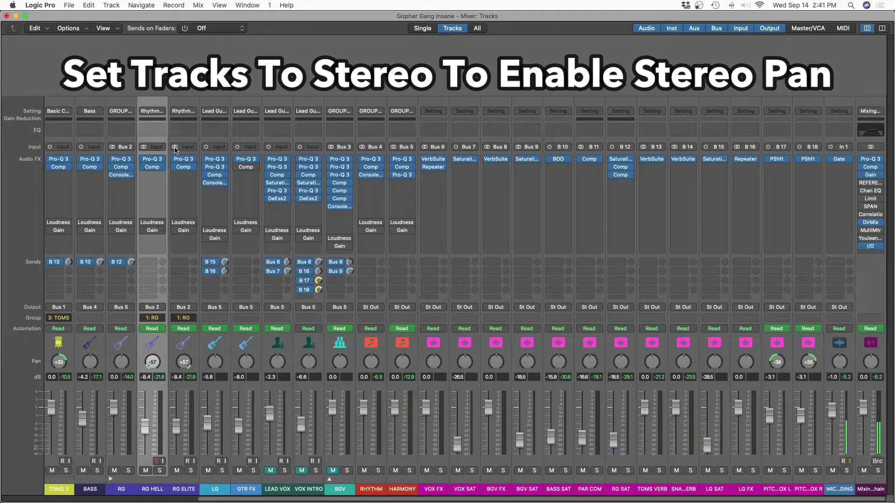
# Step: Set the pan mode of the RG HELL and RG ELITE channels to Stereo Pan
pyautogui.click(189, 371)
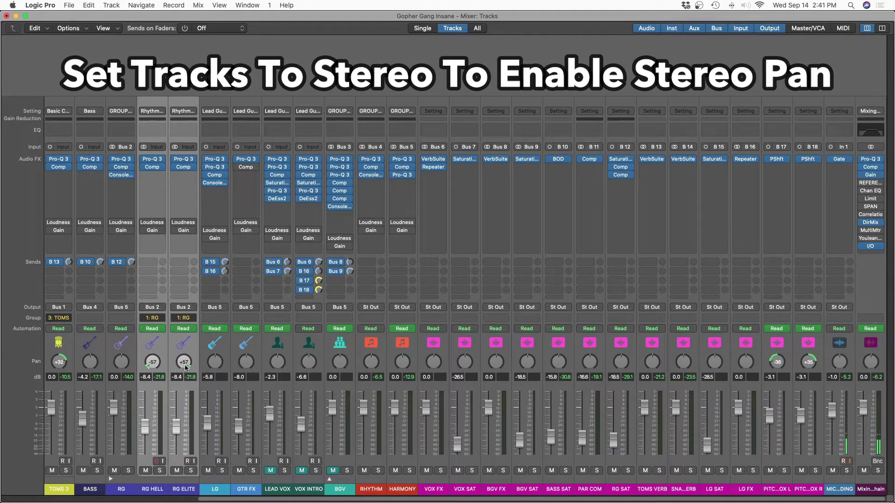
pyautogui.moveTo(190, 356); pyautogui.dragTo(183, 364)
pyautogui.rightClick(183, 365)
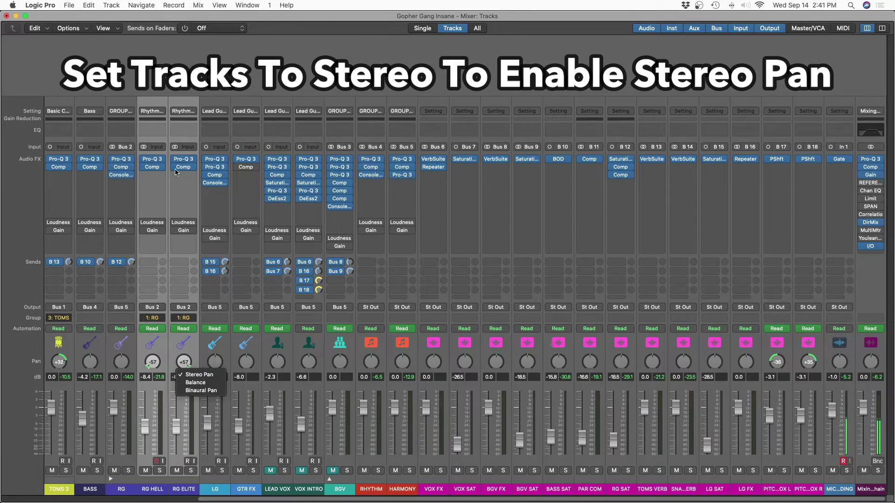
pyautogui.click(199, 375)
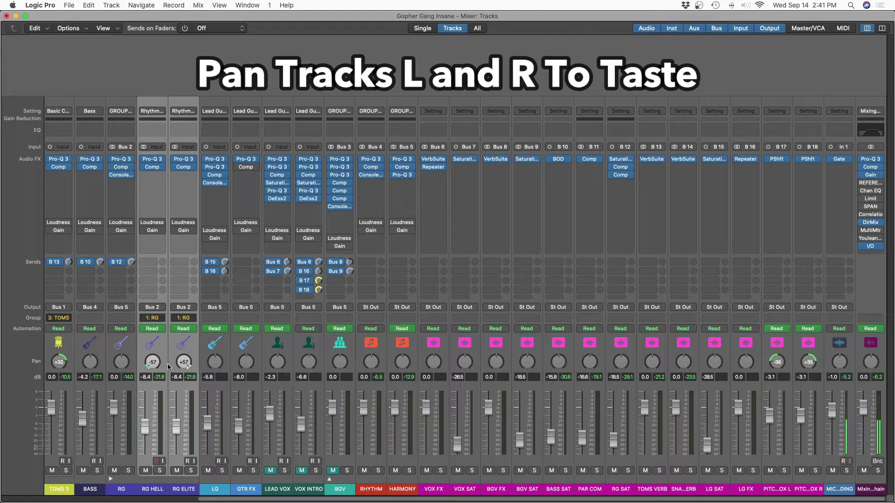
# Step: Review the pan positions of RG ELITE and RG HELL and the pan mode options available on RG ELITE
pyautogui.click(179, 351)
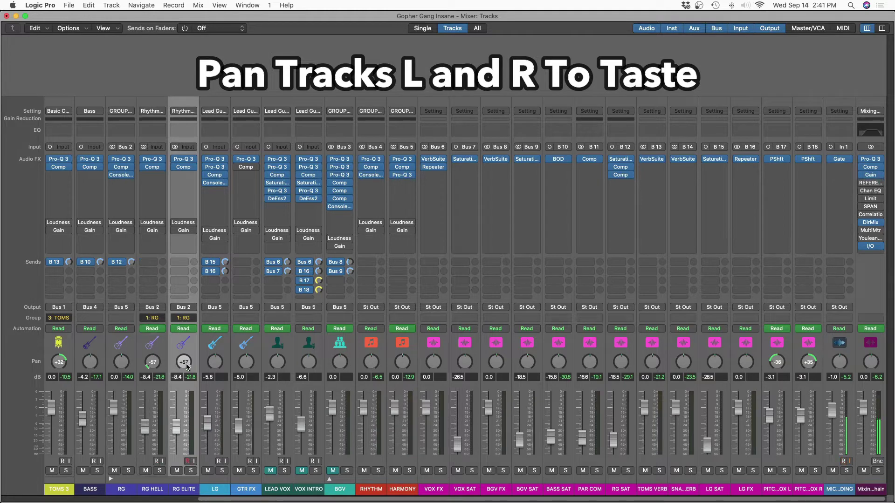
pyautogui.click(162, 350)
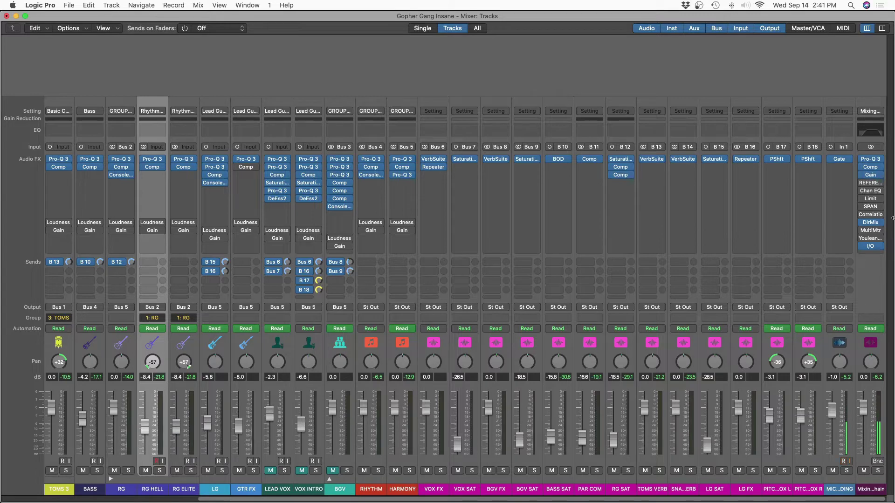
pyautogui.click(173, 462)
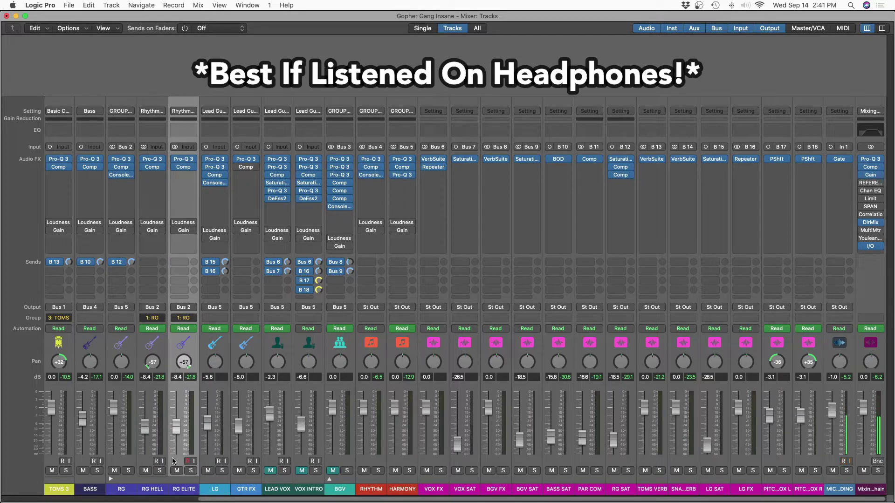
pyautogui.rightClick(188, 372)
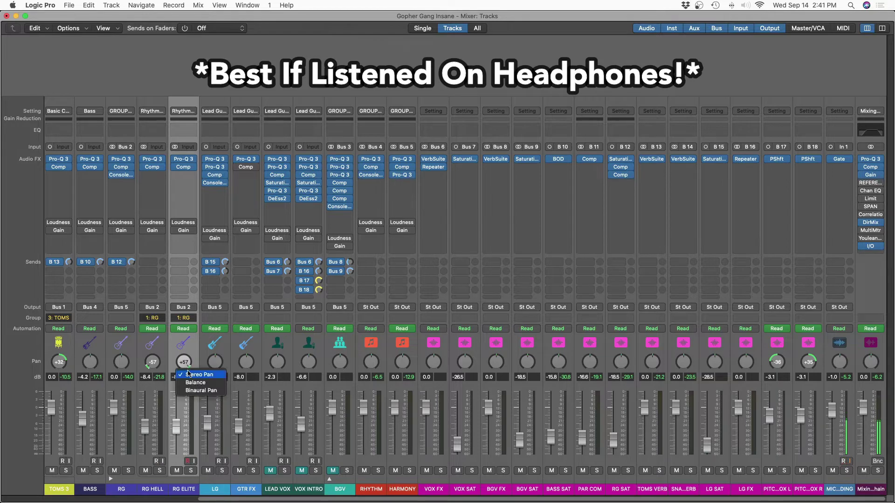
pyautogui.click(197, 343)
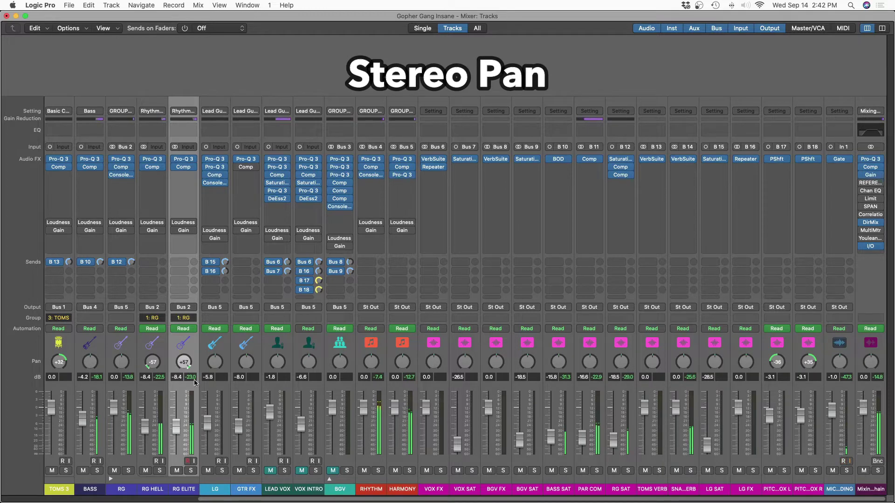
# Step: Switch the RG HELL and RG ELITE pan mode to Balance and return it to Stereo Pan
pyautogui.click(168, 353)
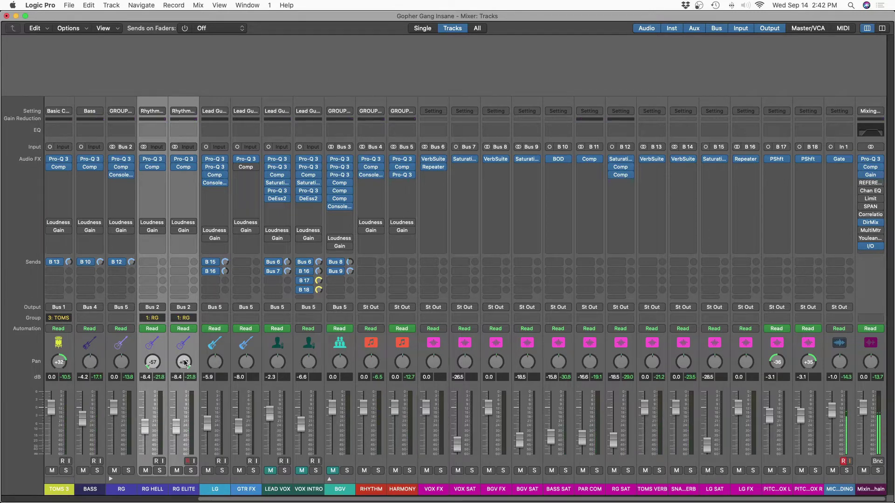
pyautogui.rightClick(184, 363)
pyautogui.click(194, 384)
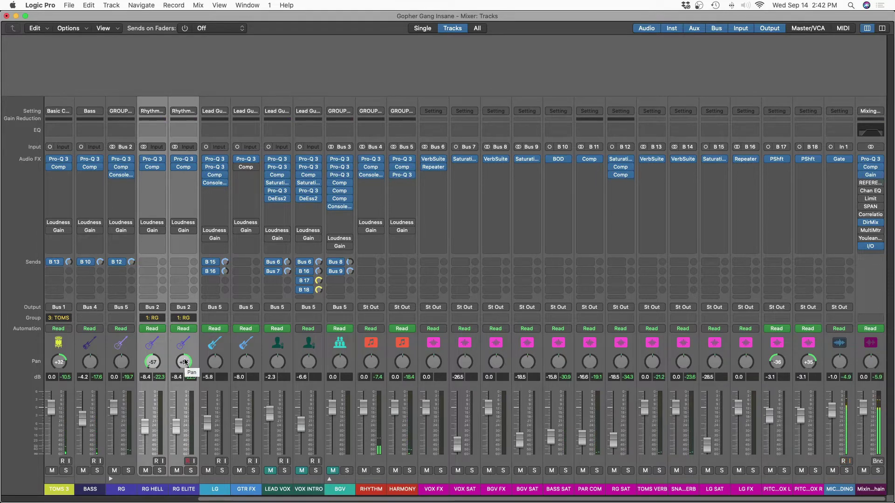
pyautogui.rightClick(185, 362)
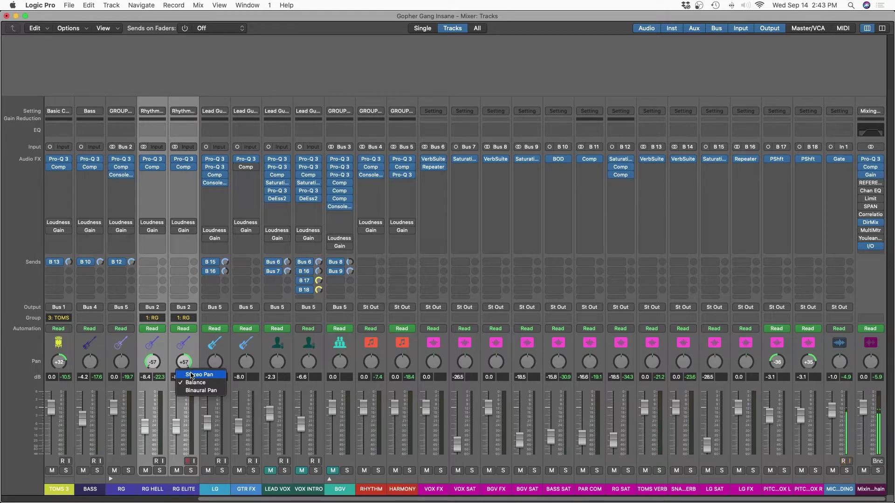
pyautogui.click(191, 375)
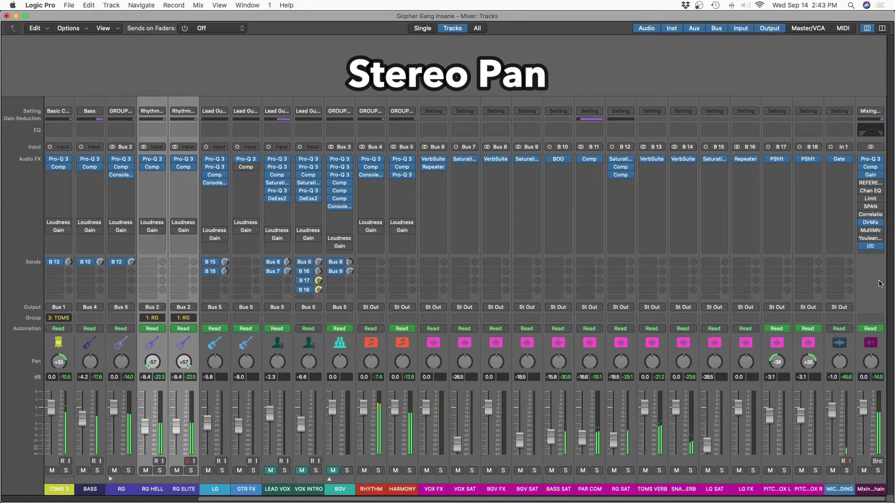
# Step: Compare Balance against Stereo Pan on both rhythm guitar channels during playback, ending on Stereo Pan with nothing selected
pyautogui.rightClick(183, 363)
pyautogui.click(196, 383)
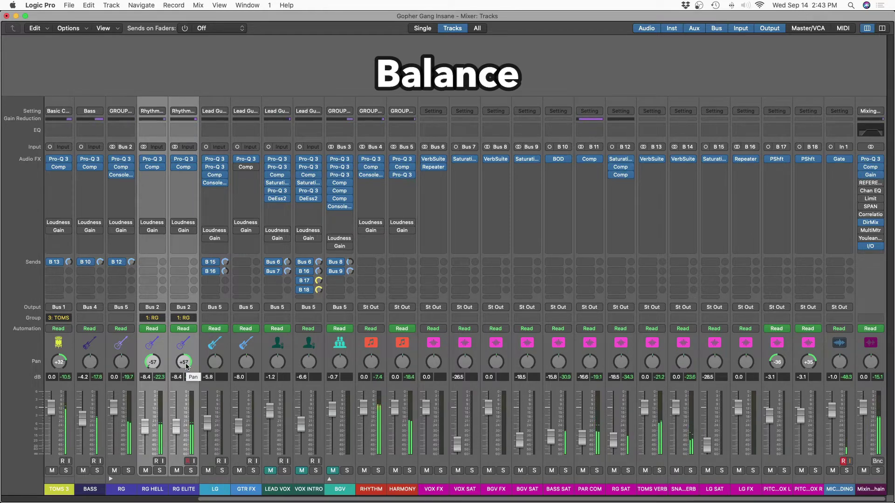
pyautogui.rightClick(186, 366)
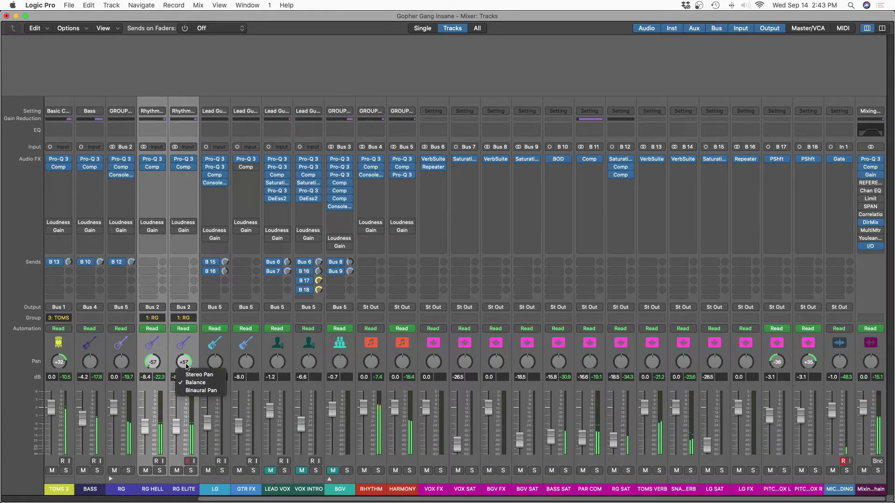
pyautogui.click(191, 374)
pyautogui.click(461, 87)
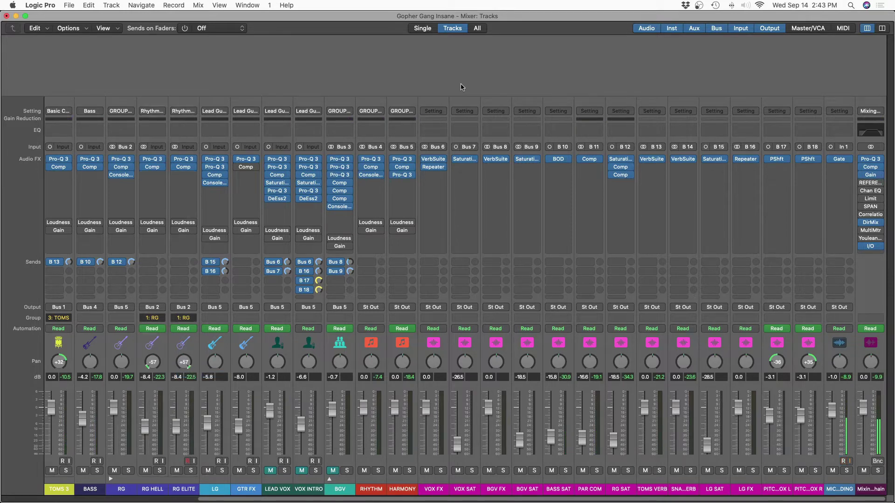
# Step: Inspect the RG bus channel's Bus 12 send to RG SAT and its send options without changing them
pyautogui.click(132, 462)
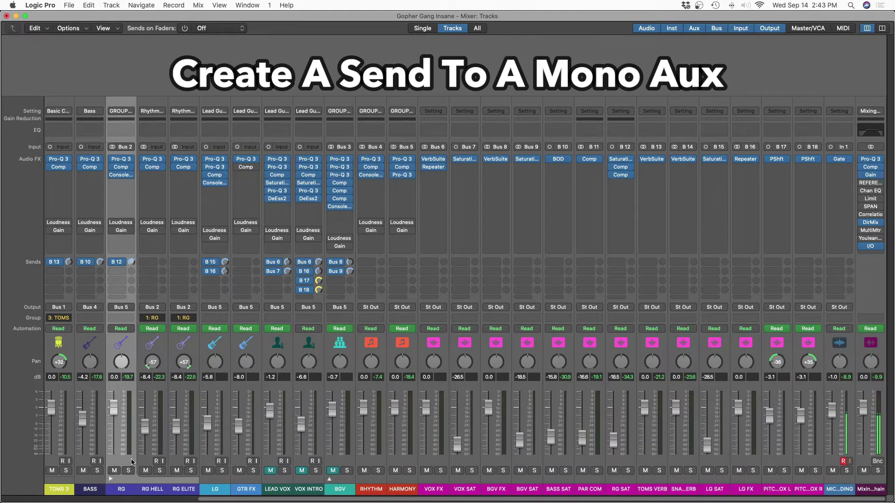
pyautogui.click(123, 264)
pyautogui.moveTo(122, 331)
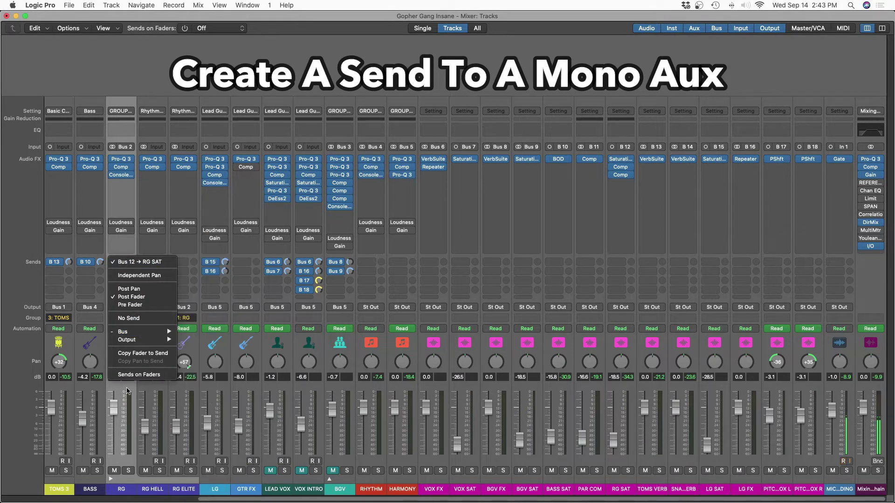
pyautogui.click(129, 392)
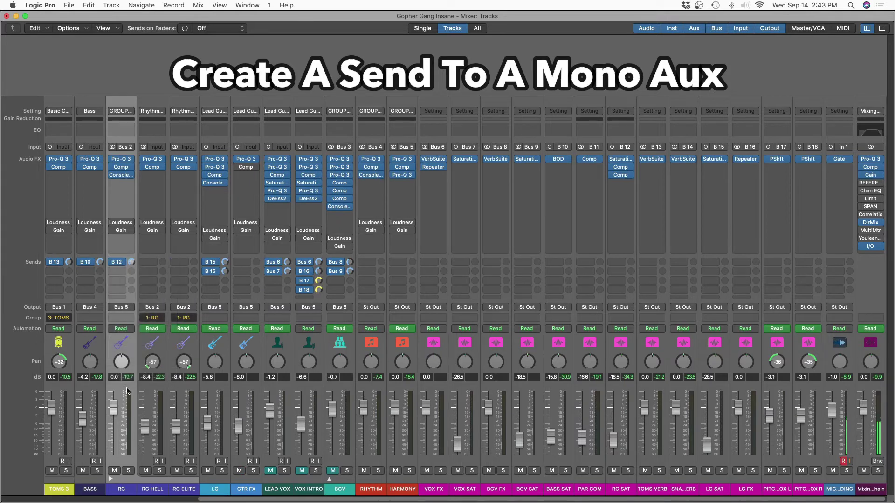
# Step: Inspect the Saturation Knob plug-in on the RG SAT channel and close its window
pyautogui.click(626, 463)
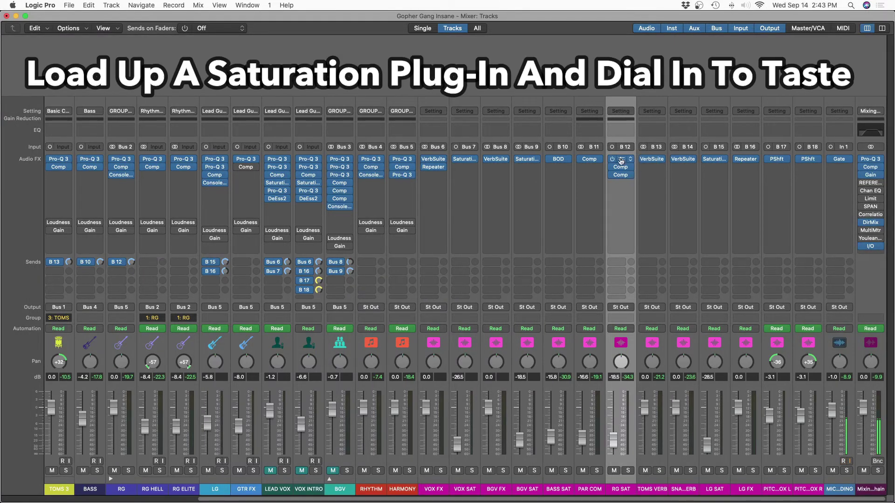
pyautogui.click(621, 160)
pyautogui.moveTo(485, 127); pyautogui.dragTo(452, 121)
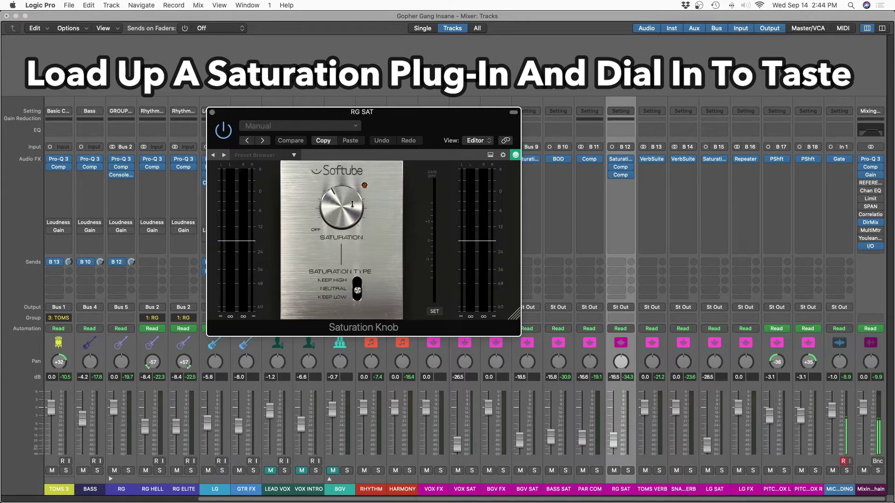
pyautogui.click(212, 112)
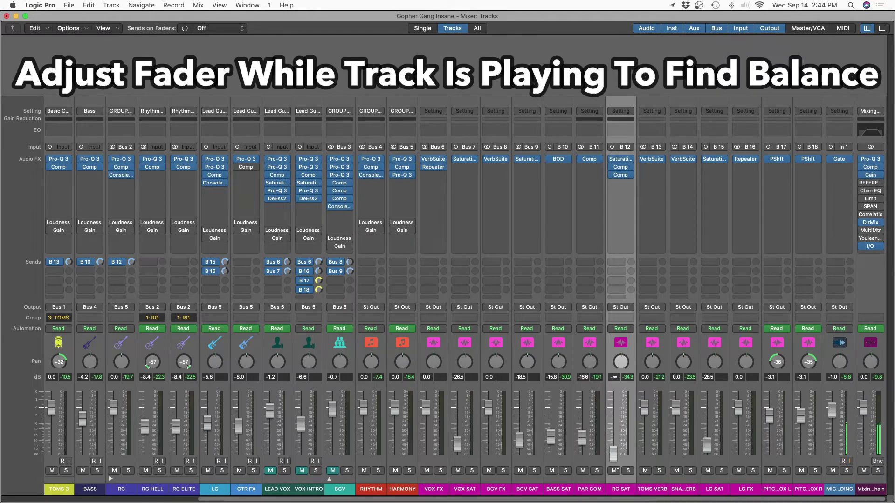
# Step: Pull the RG SAT fader all the way down and bring it back up to -18.5 dB
pyautogui.moveTo(614, 439)
pyautogui.mouseDown()
pyautogui.moveTo(615, 450)
pyautogui.moveTo(618, 441)
pyautogui.mouseUp()
pyautogui.moveTo(871, 226)
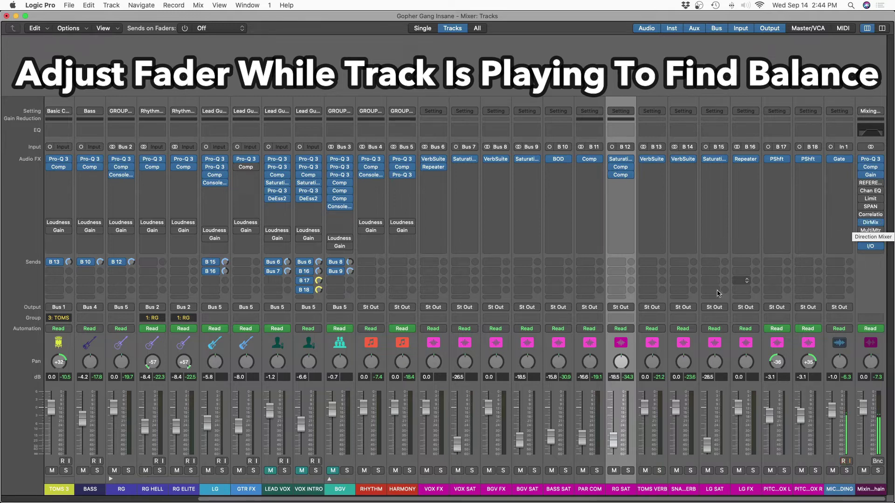
# Step: Compare the mix during playback with the RG SAT channel muted and unmuted several times
pyautogui.click(614, 471)
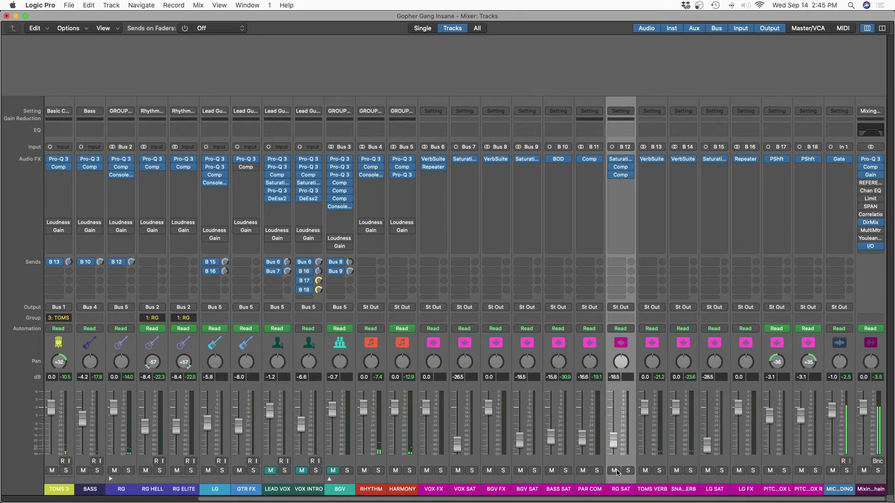
pyautogui.click(614, 471)
pyautogui.click(615, 471)
pyautogui.click(614, 471)
pyautogui.click(614, 471)
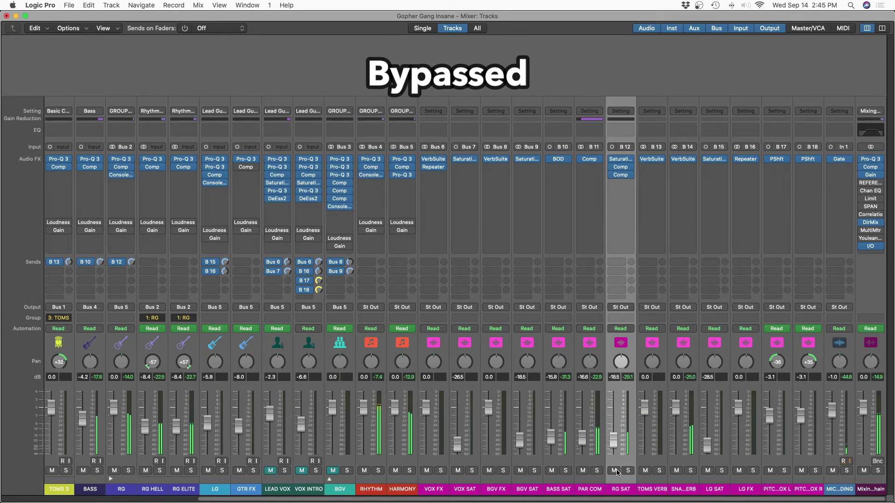
pyautogui.click(615, 471)
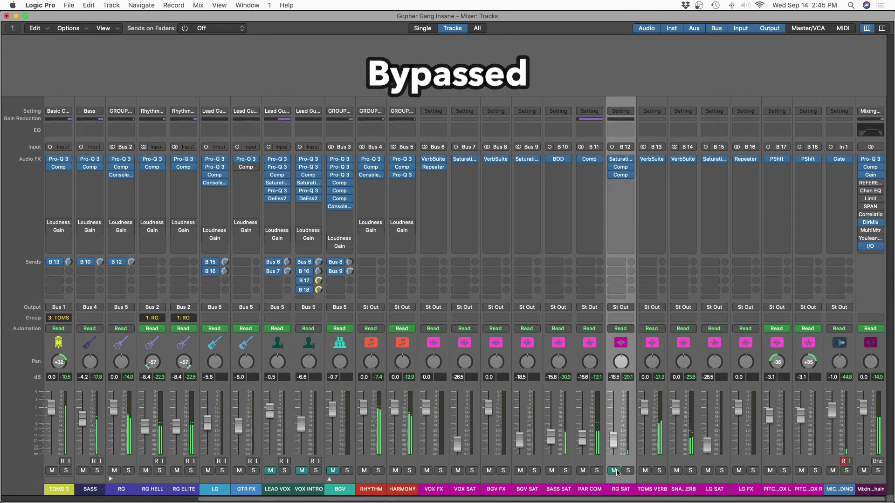
pyautogui.click(615, 471)
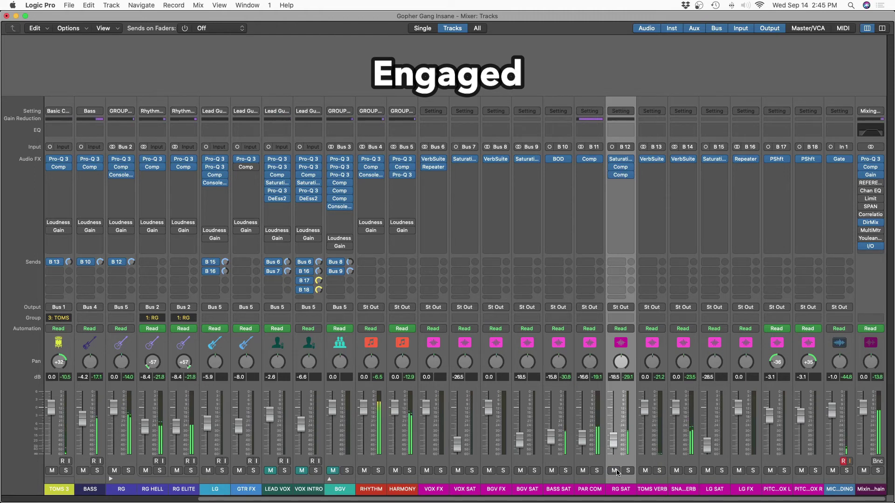
pyautogui.click(615, 471)
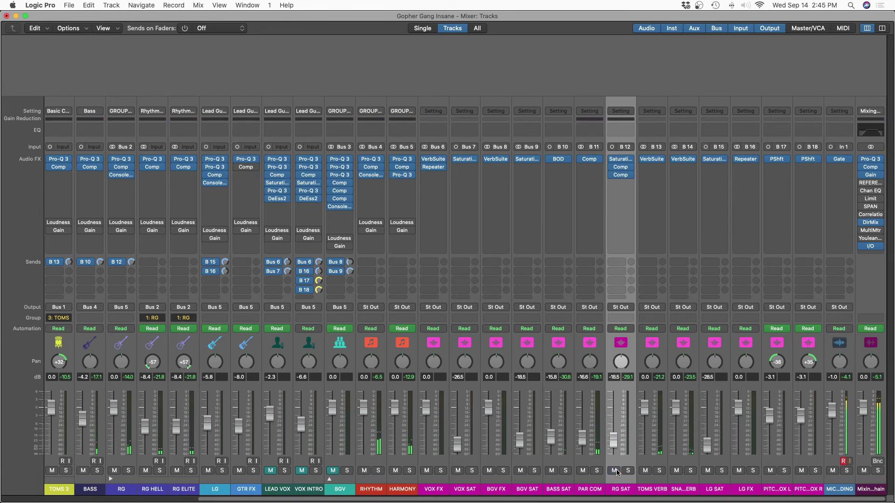
# Step: Check the pan mode options on RG ELITE, leaving them unchanged, and clear the channel selection
pyautogui.rightClick(183, 366)
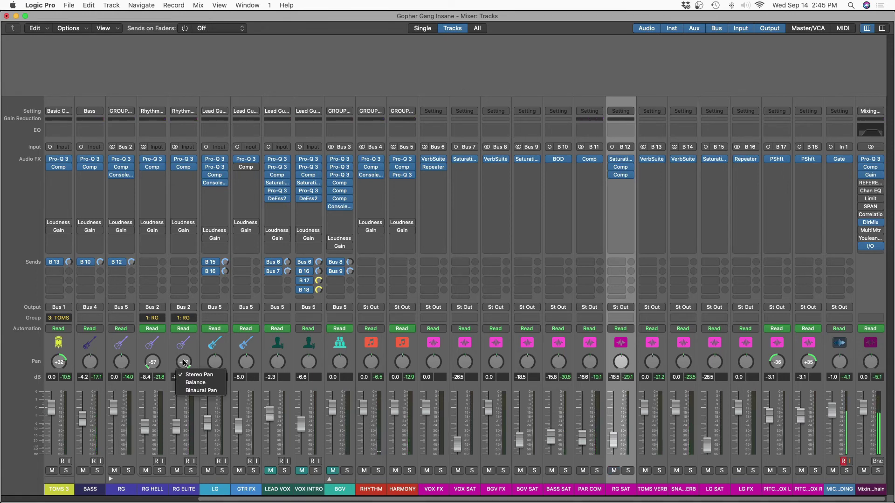
pyautogui.click(197, 358)
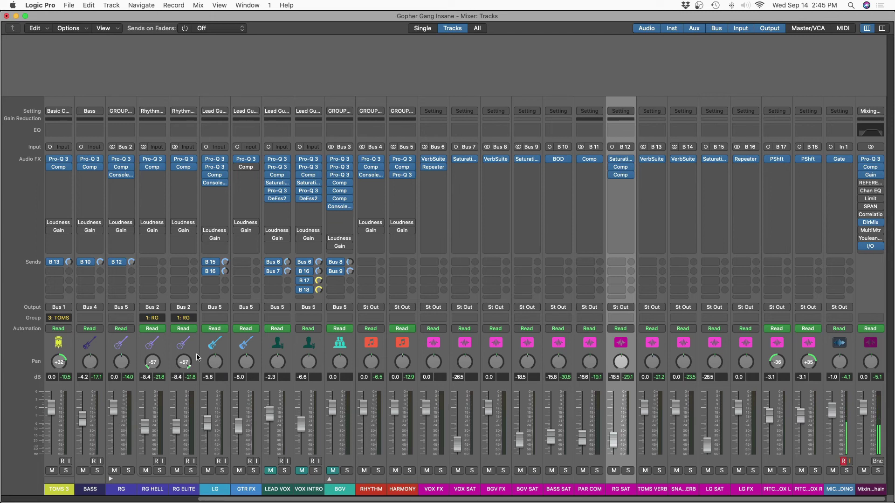
pyautogui.click(725, 73)
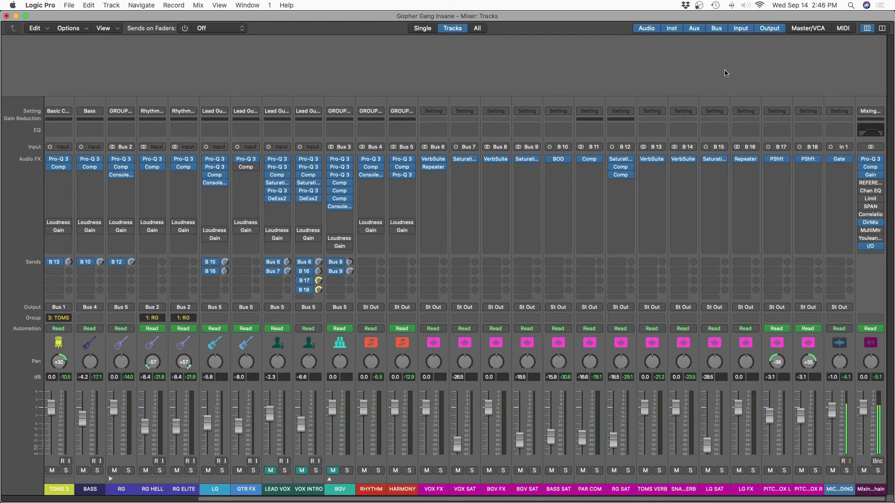